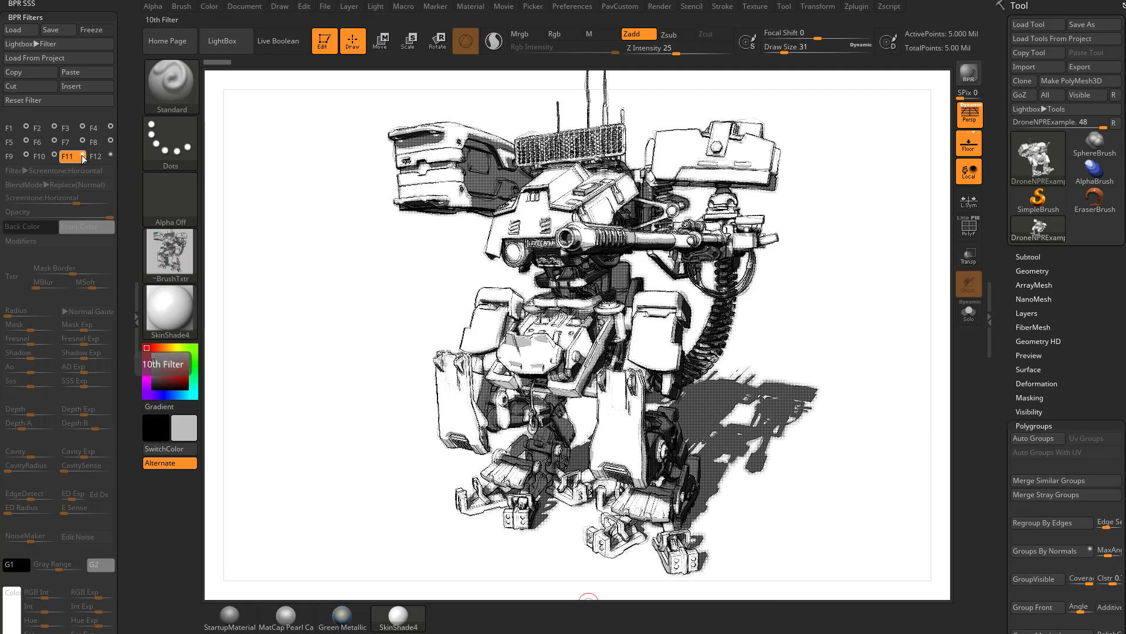
- Enable the F11 filter, change its type to Restore and set the Restore strength to 100
click(82, 154)
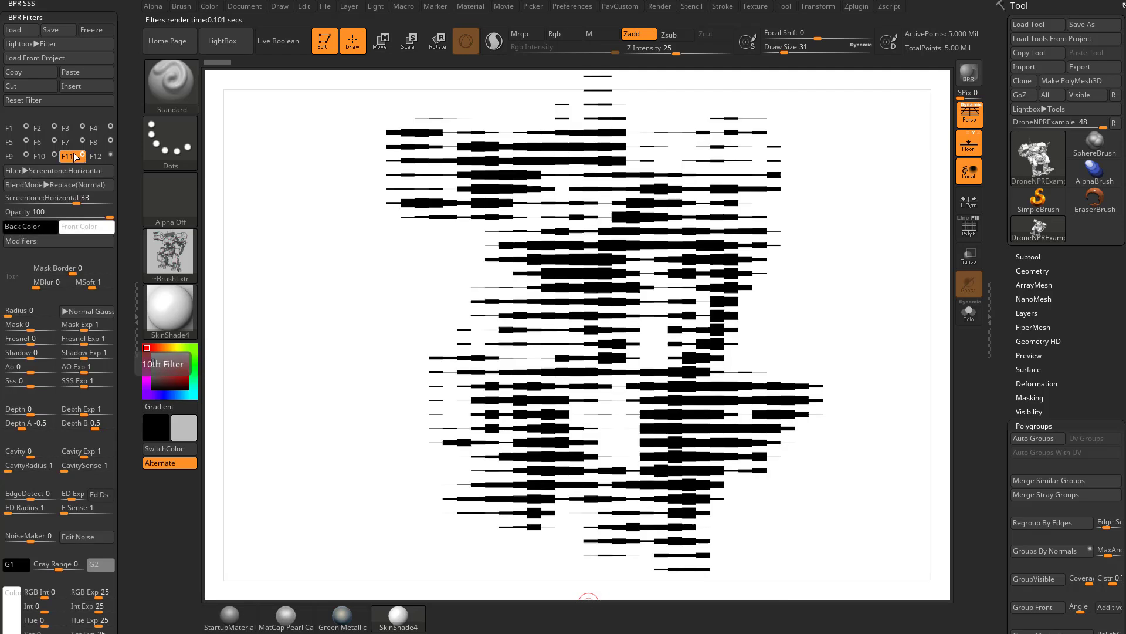
click(48, 169)
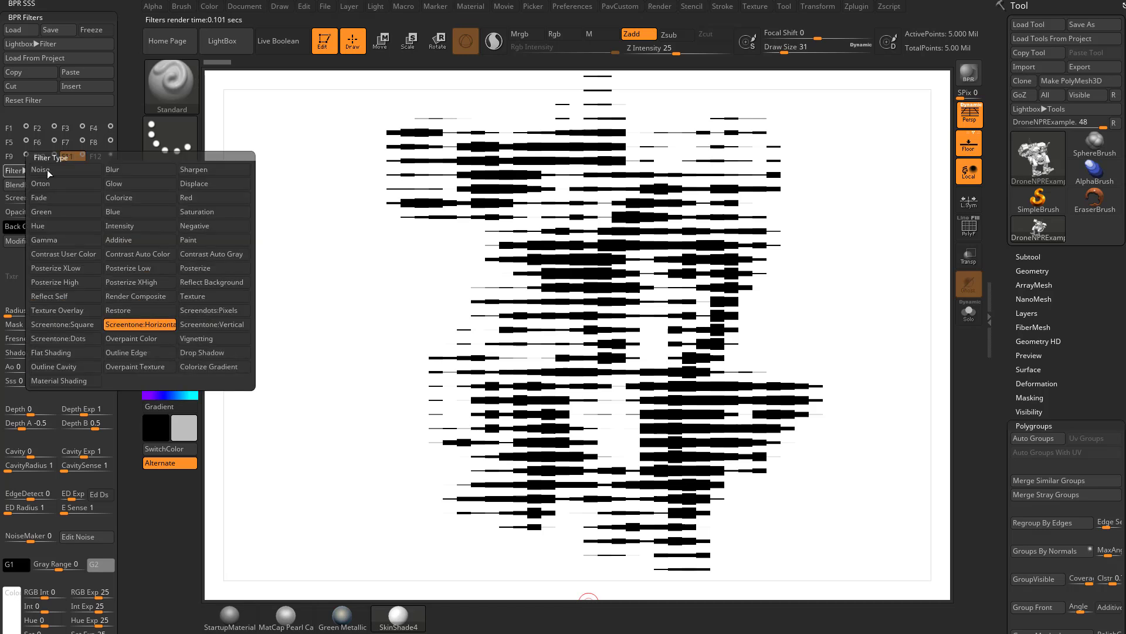
click(125, 309)
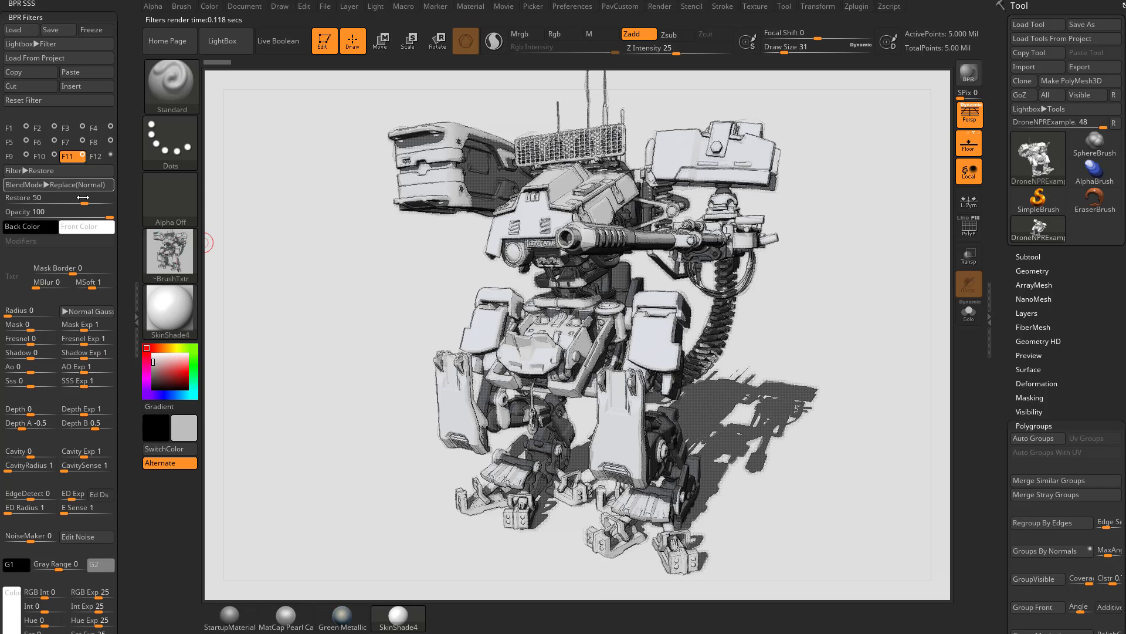
drag(65, 201, 130, 209)
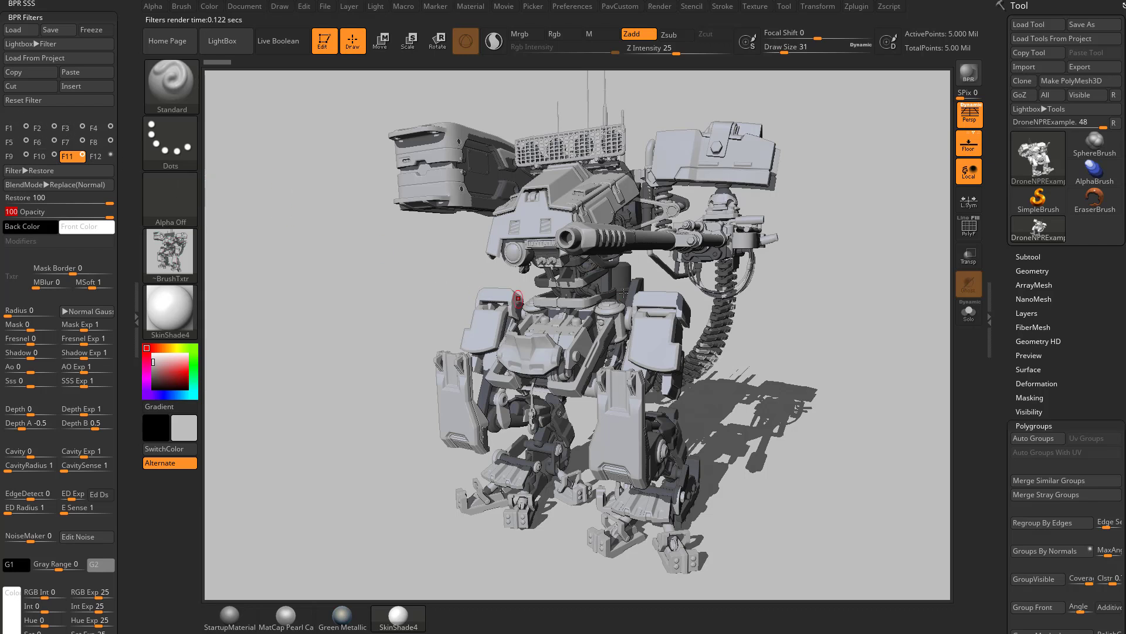
- Try the Multiply blend mode with the Shadow modulator at 1 and -1, resetting Shadow to 0 and the blend mode to Replace(Normal)
click(75, 186)
click(72, 221)
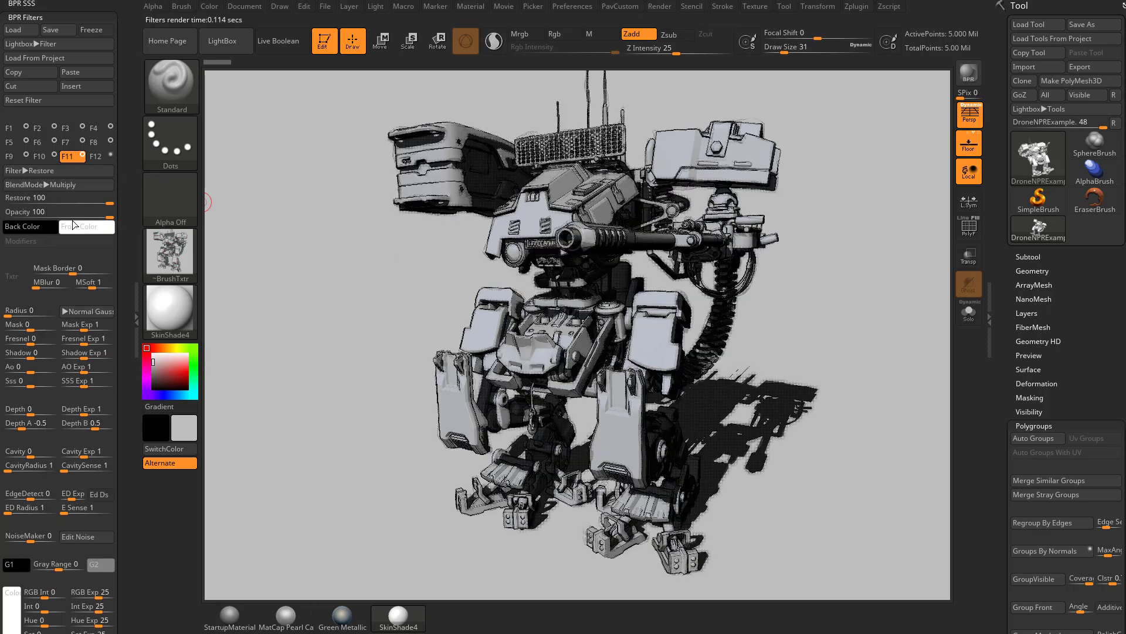
drag(30, 356, 60, 355)
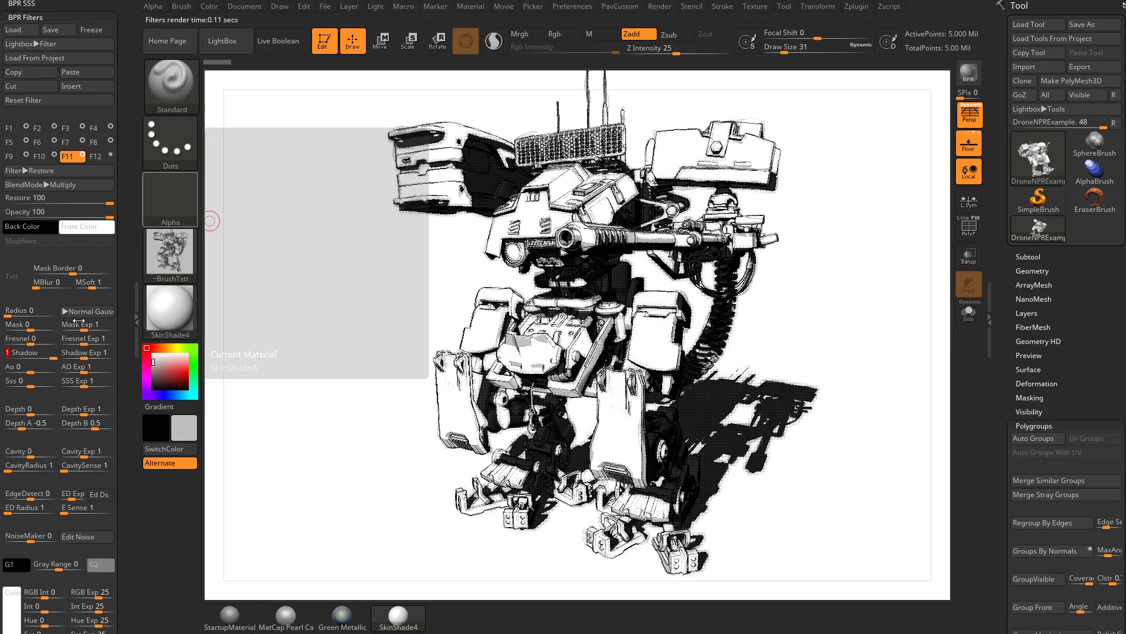
click(8, 353)
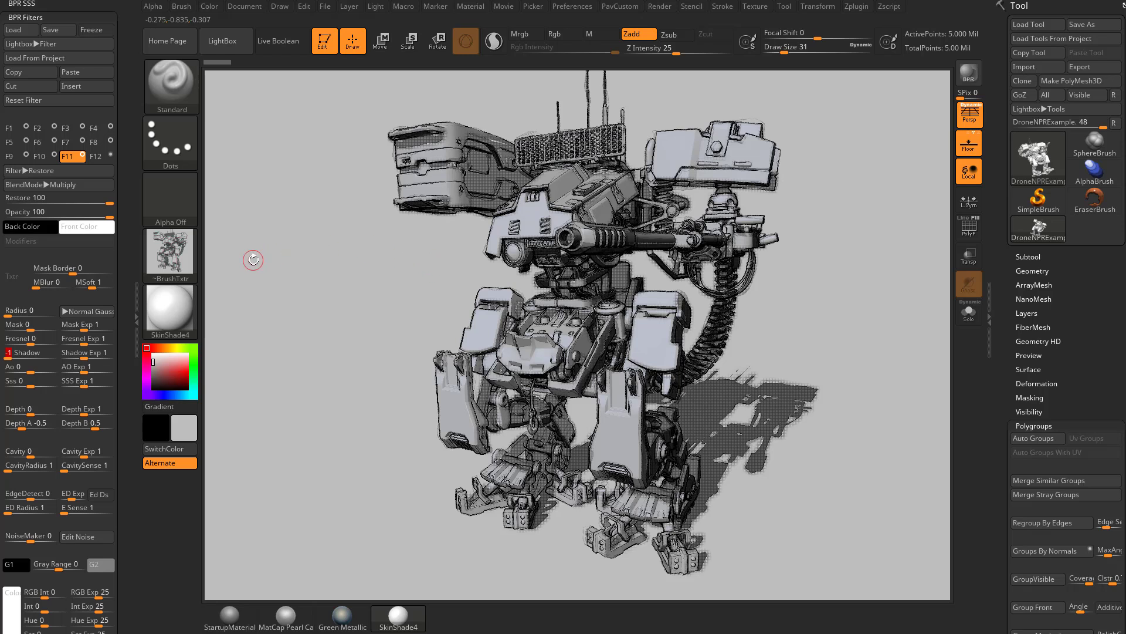
click(27, 355)
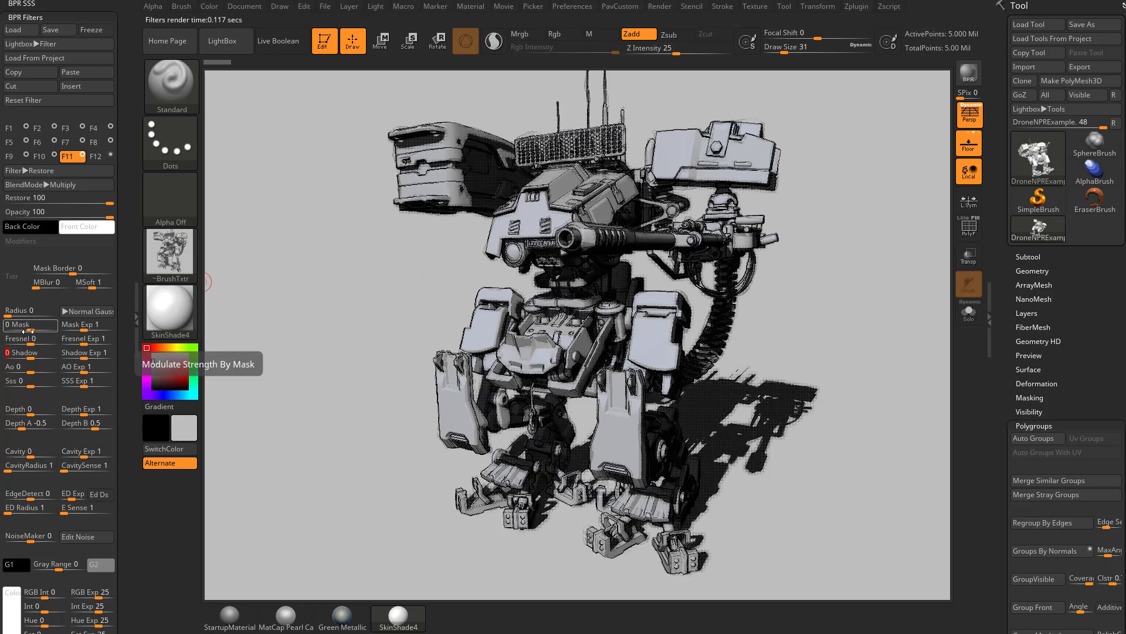
click(53, 184)
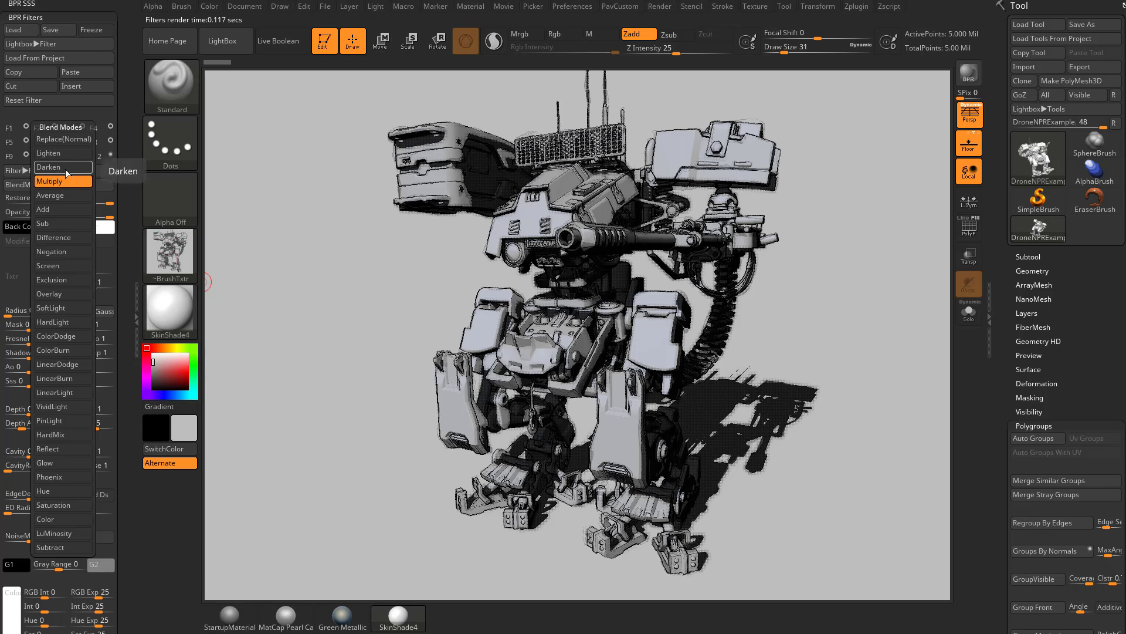
click(82, 142)
- Try tinting the Restore filter with a blue back color and cyan front color, resetting them to black and white
click(87, 227)
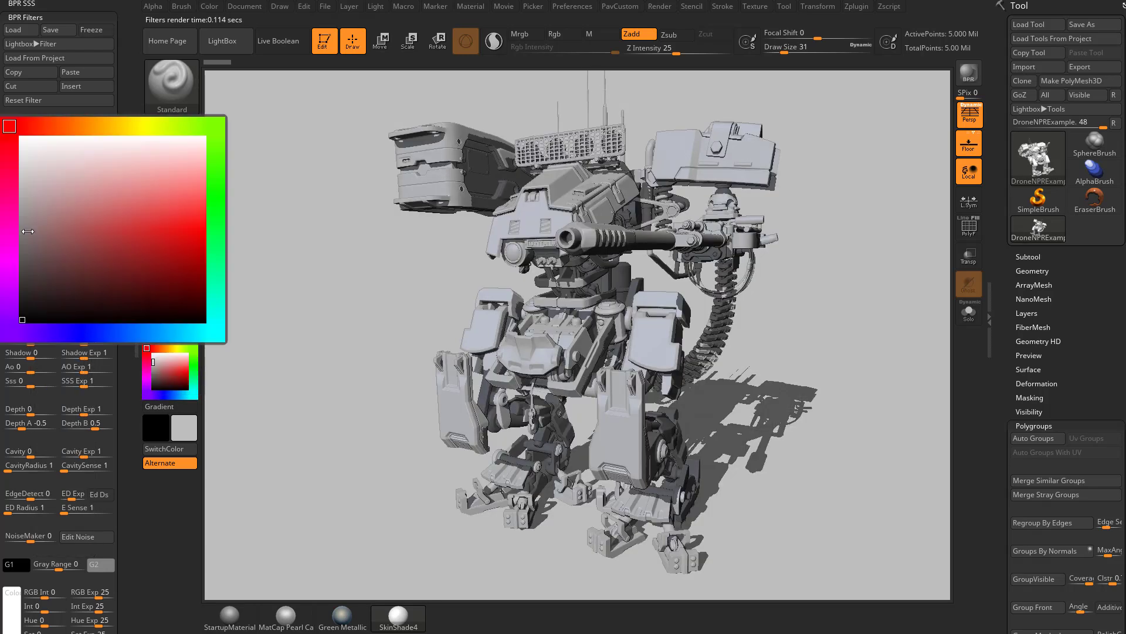
click(107, 330)
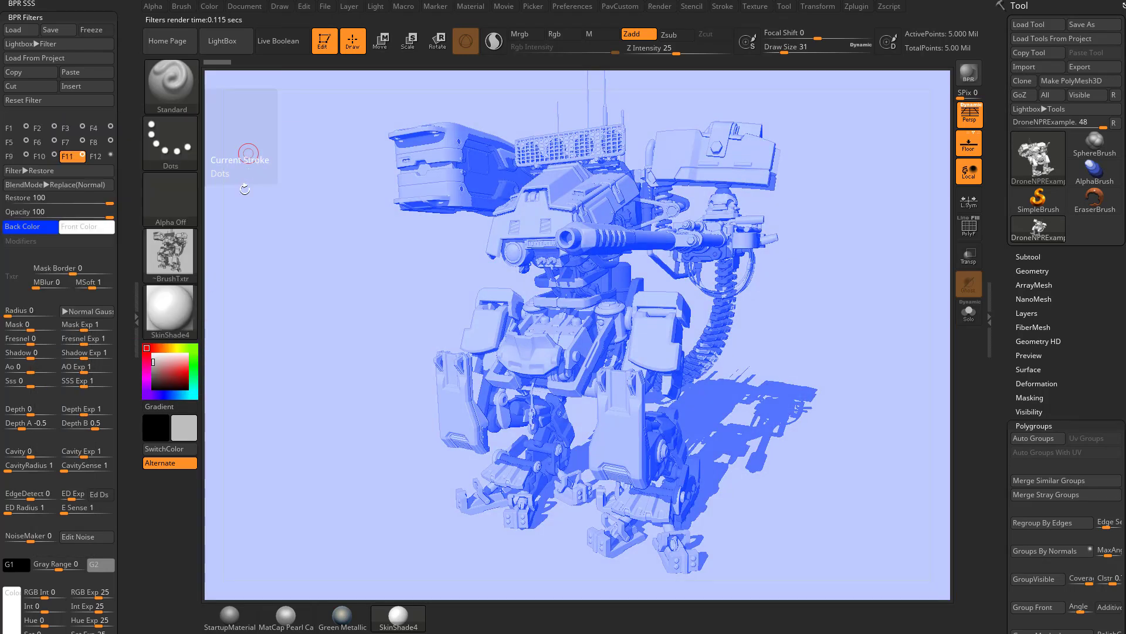
click(102, 229)
click(216, 317)
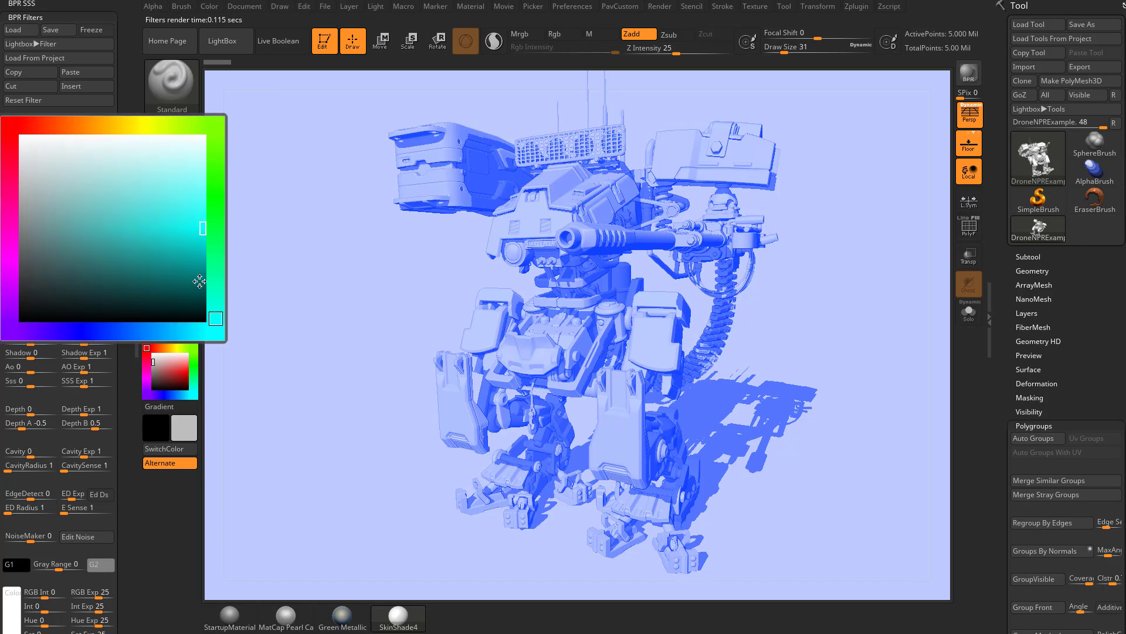
drag(203, 229, 219, 194)
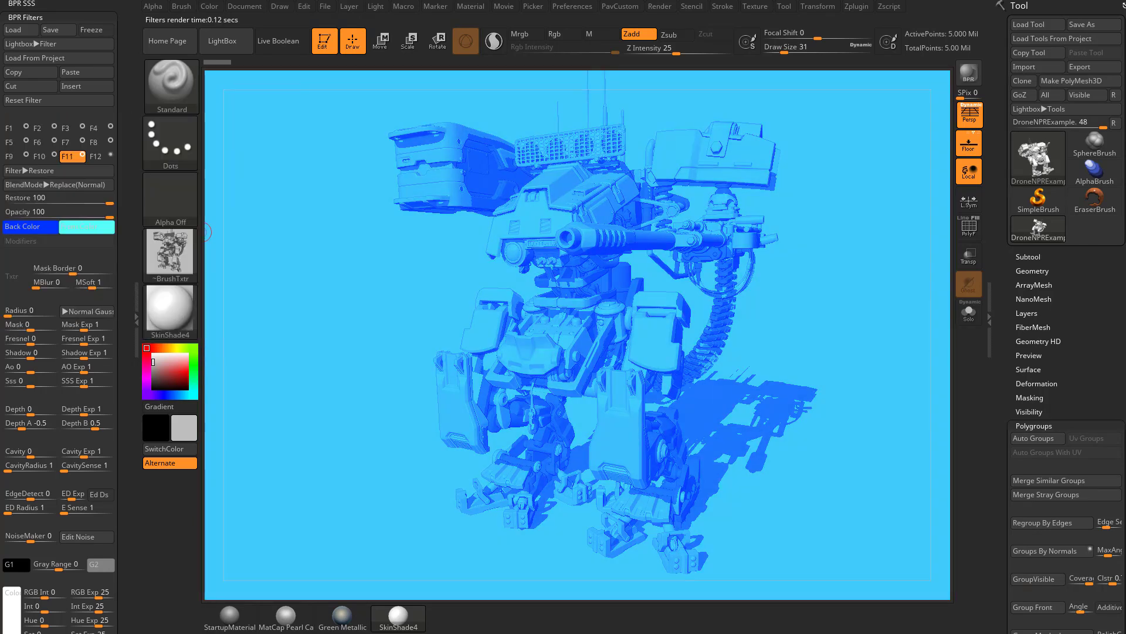
click(30, 227)
drag(26, 284, 3, 324)
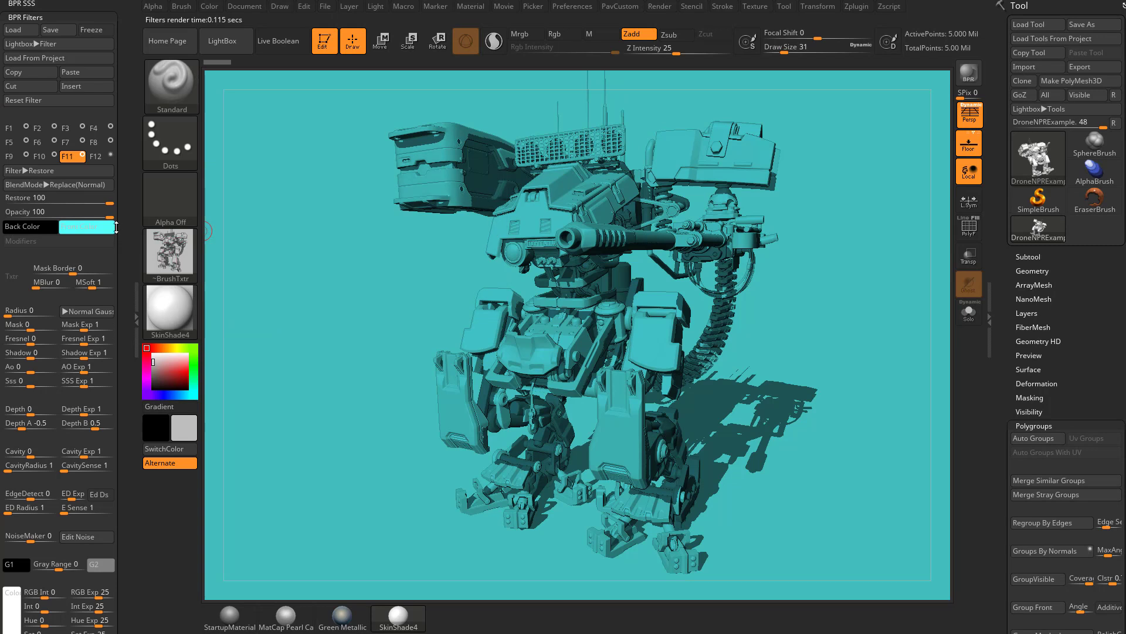
drag(115, 227, 127, 217)
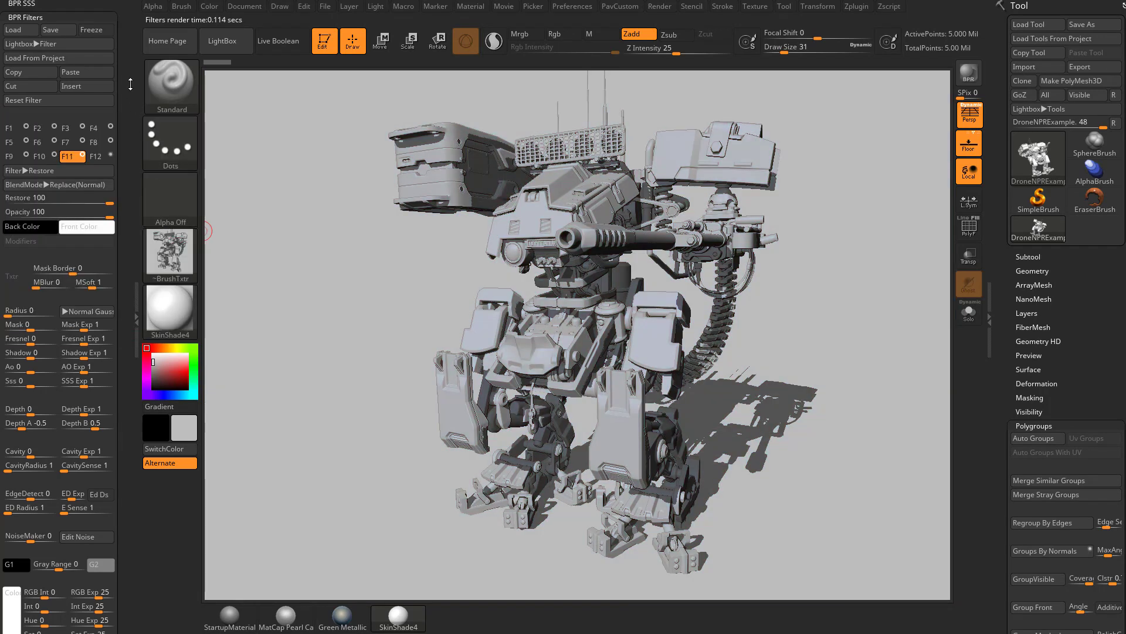
- Examine the composite and shaded BPR render passes with the F11 filter disabled, and re-enable the filter
drag(131, 83, 131, 181)
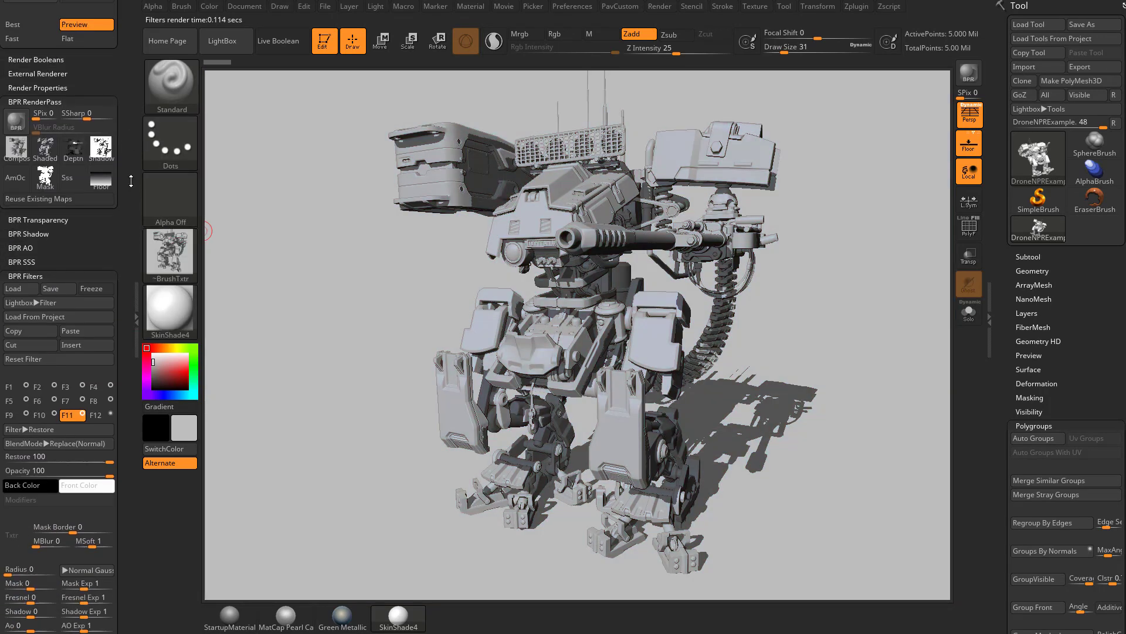
drag(111, 69, 28, 87)
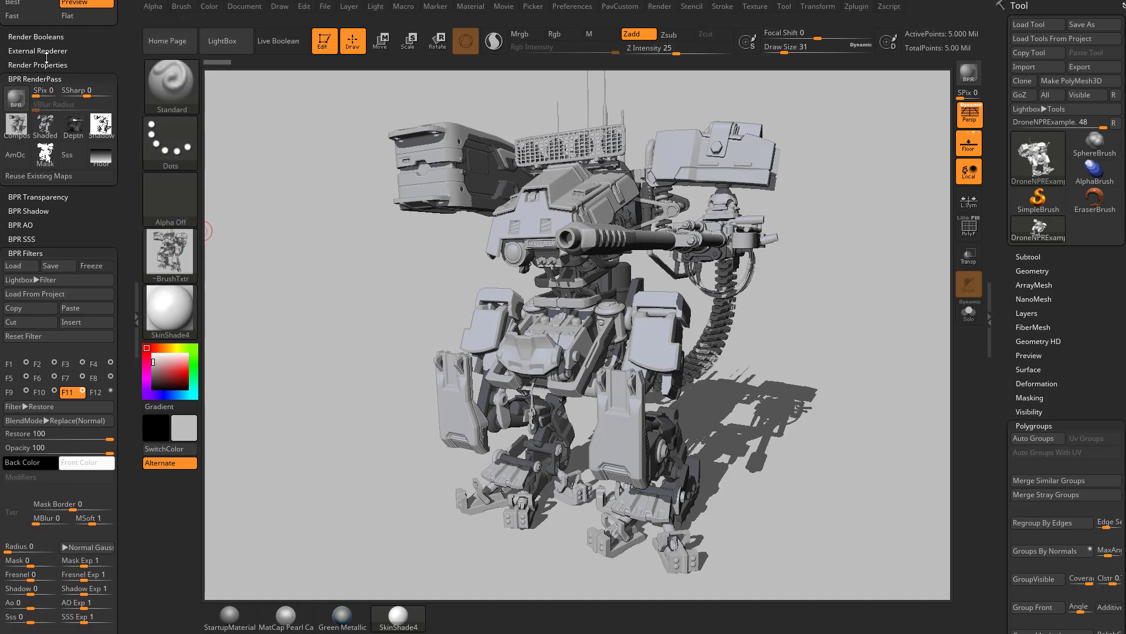
mouse_move(45, 130)
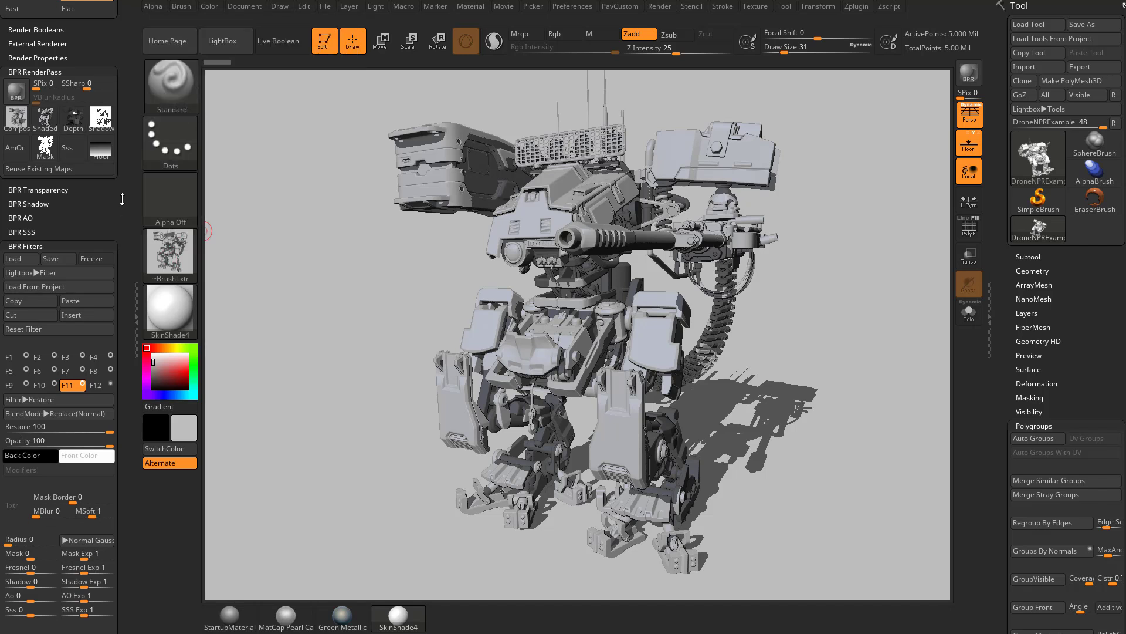
scroll(72, 357, down, 2)
click(82, 354)
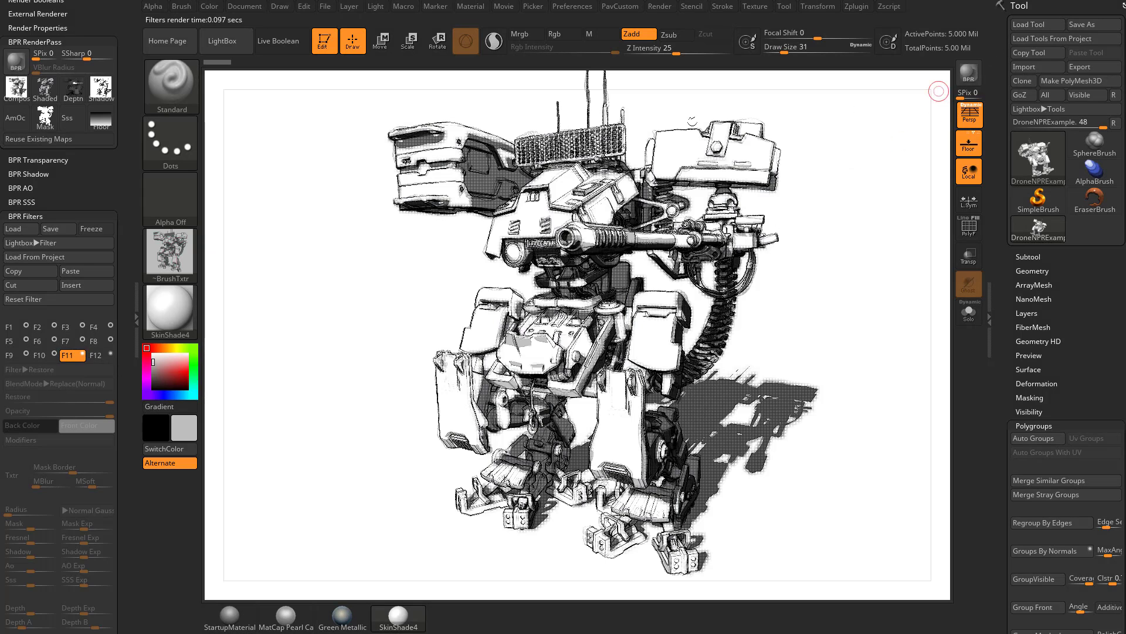
mouse_move(14, 90)
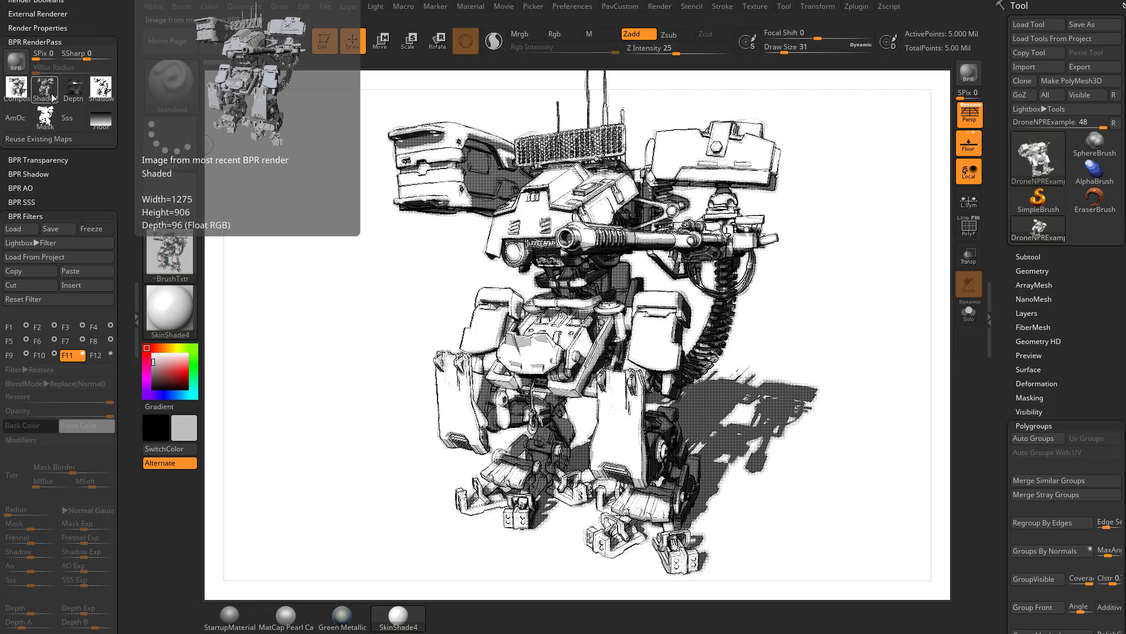
click(84, 356)
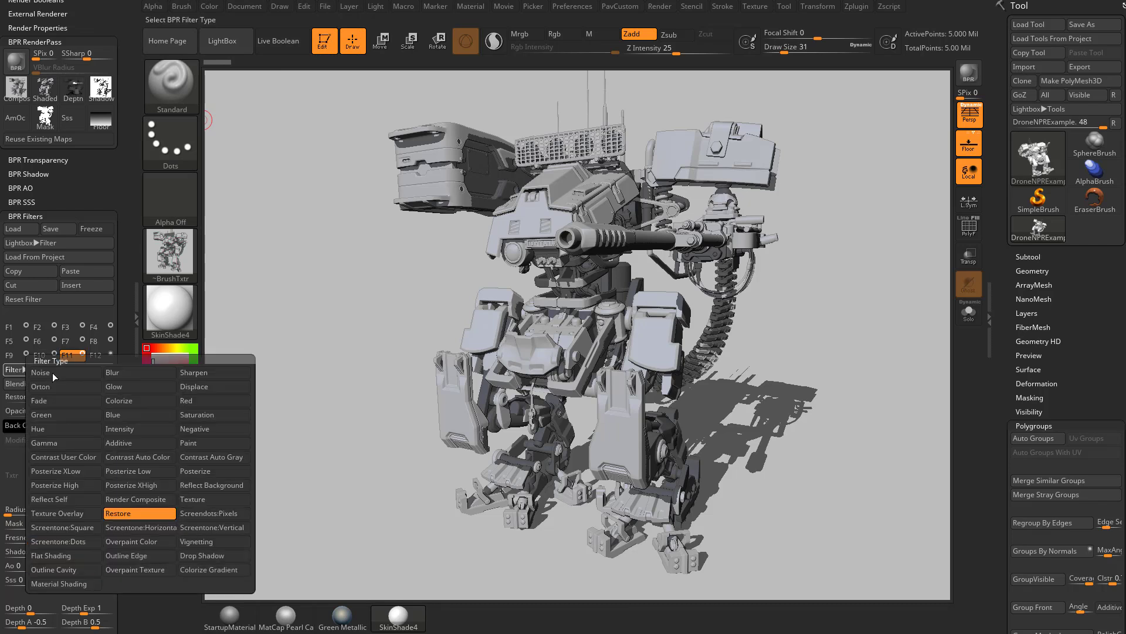
- Change the F11 filter type to Render Composite and assign the composite render pass as its texture
click(52, 371)
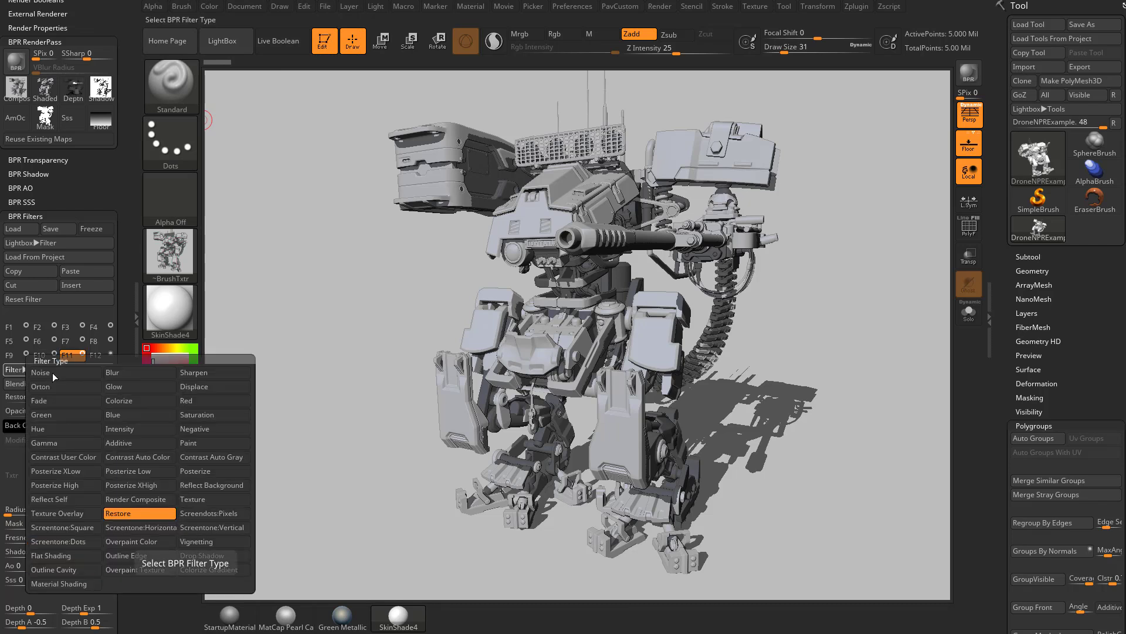
click(136, 499)
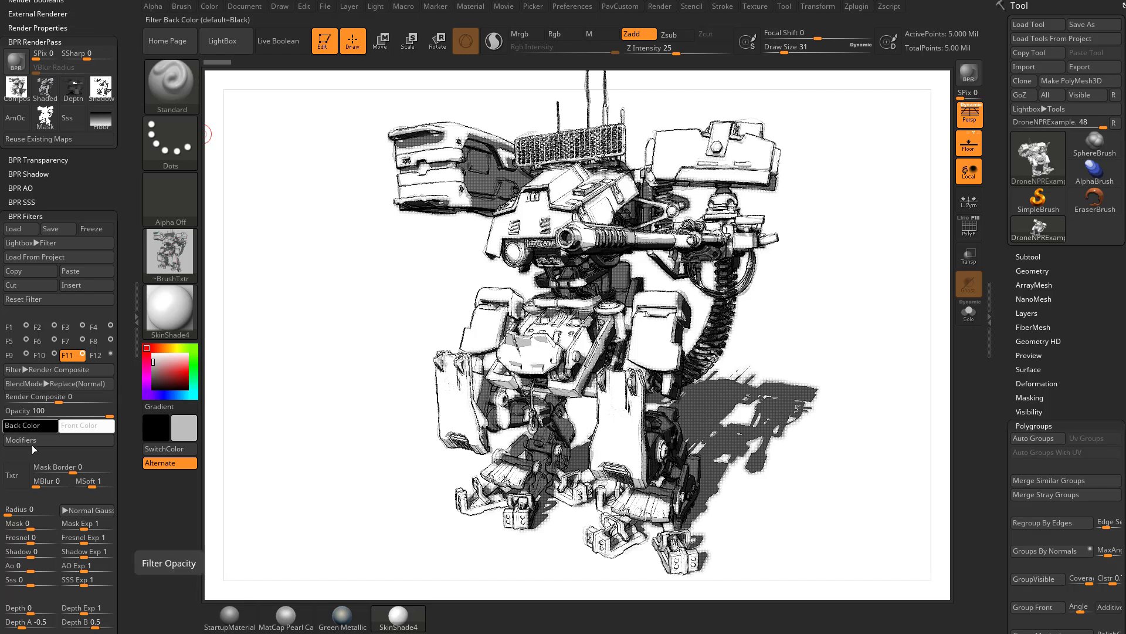
click(17, 477)
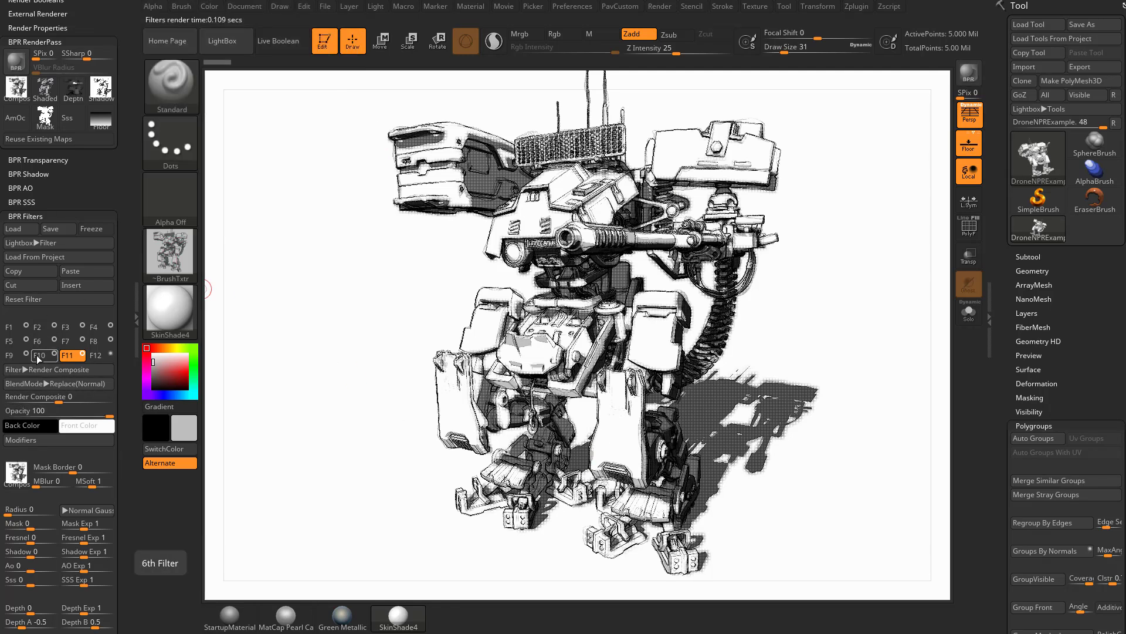
- Try the Multiply blend mode on the Render Composite filter and return it to Replace(Normal)
click(44, 384)
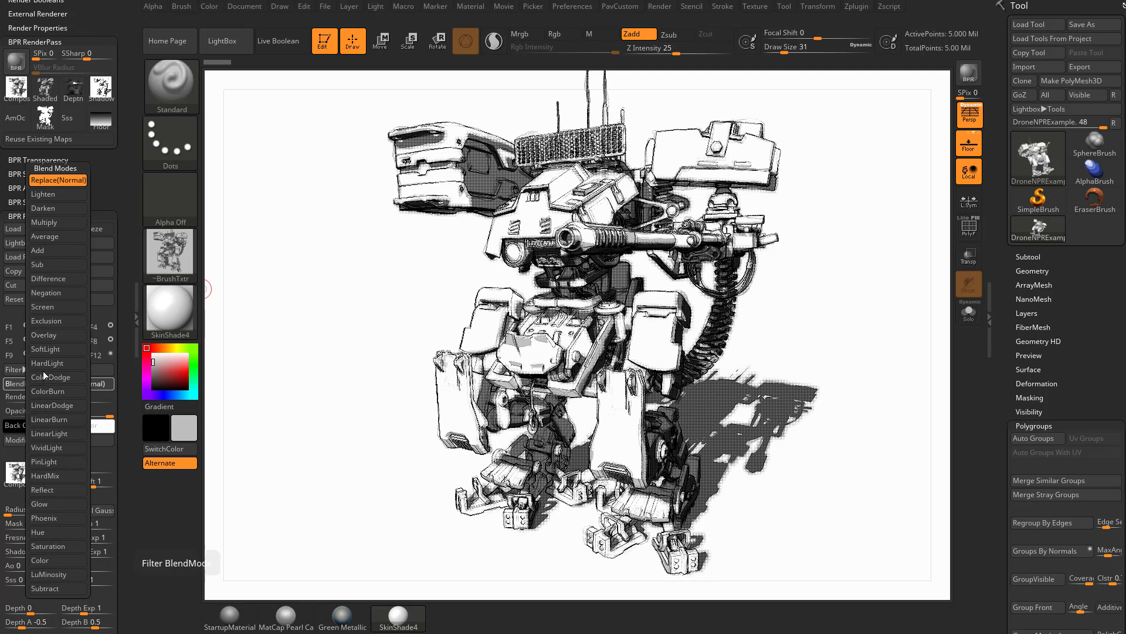
click(50, 229)
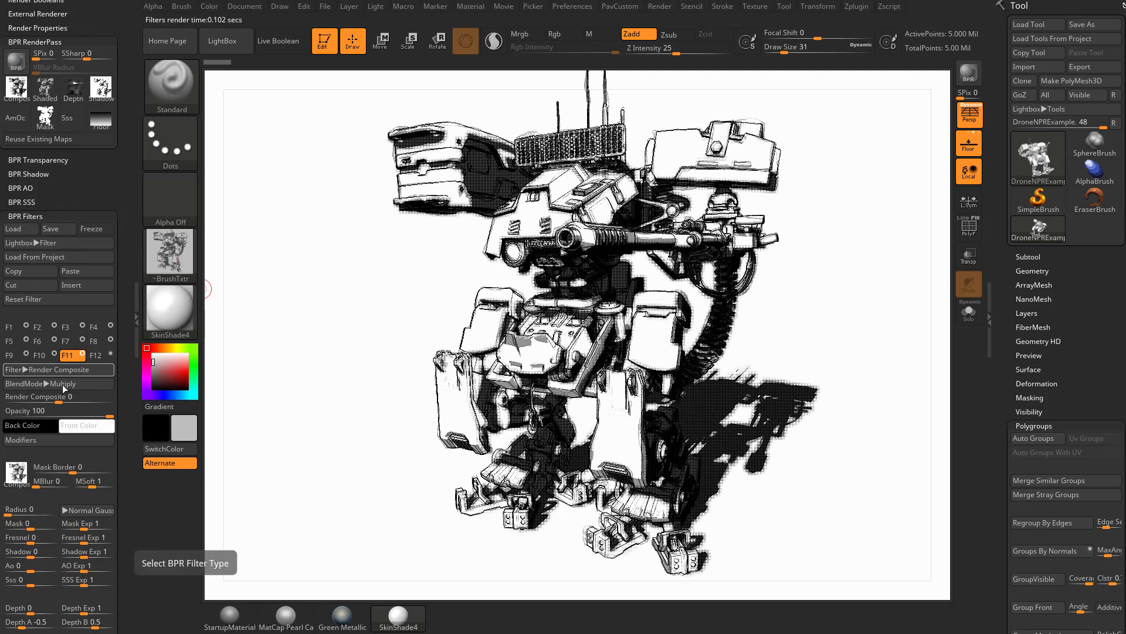
mouse_move(23, 552)
mouse_down()
mouse_move(54, 551)
mouse_move(7, 552)
mouse_up()
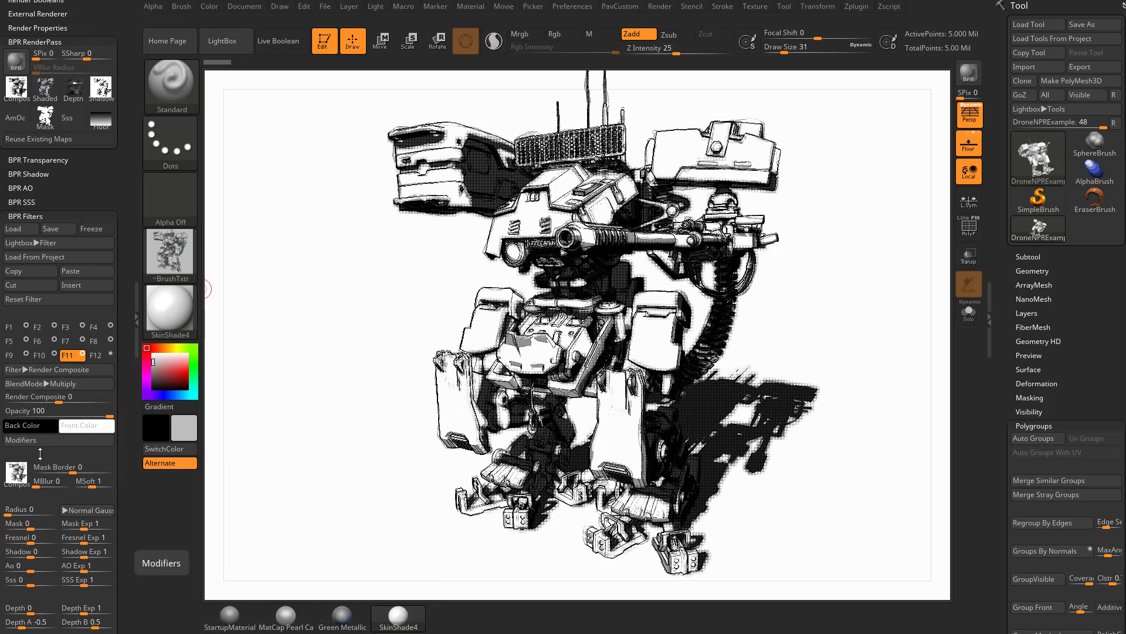
mouse_move(24, 484)
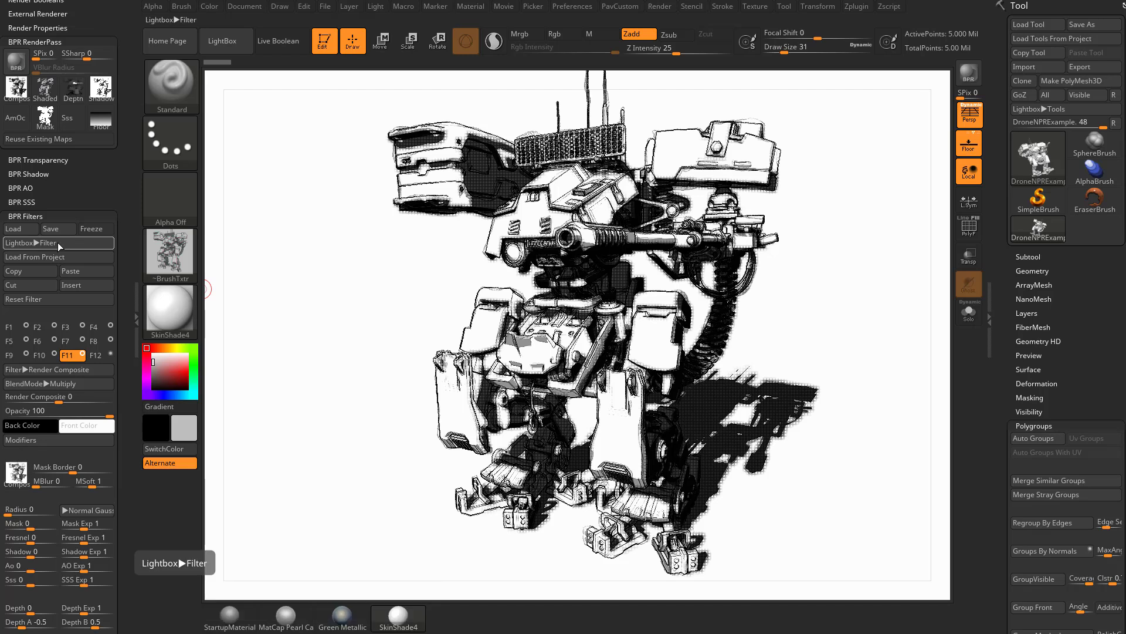
click(49, 369)
click(15, 383)
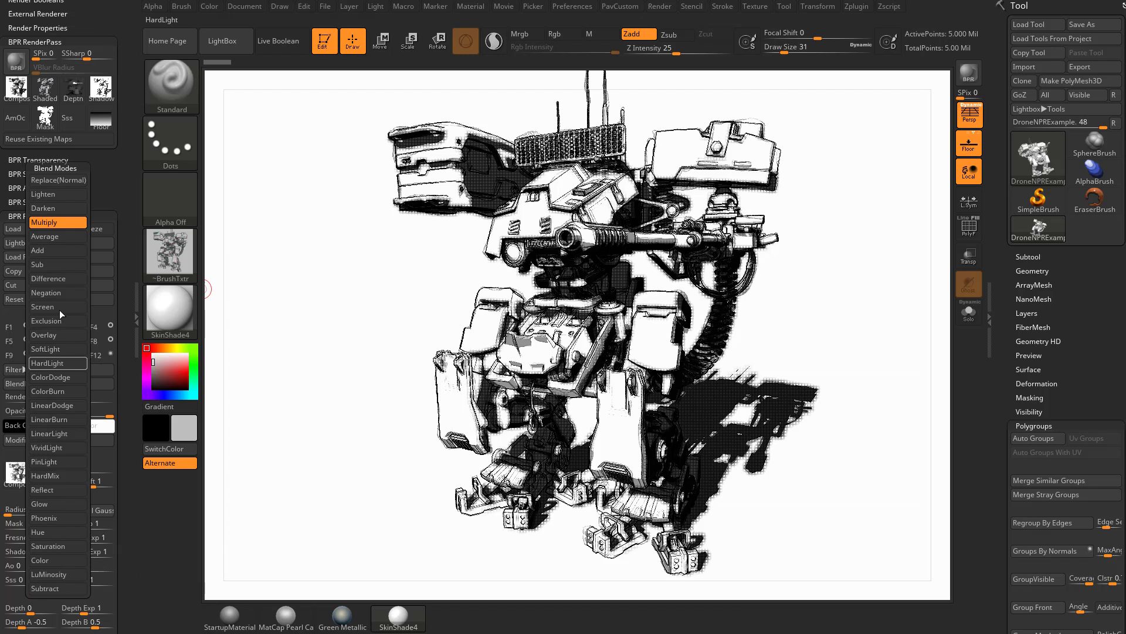
click(60, 185)
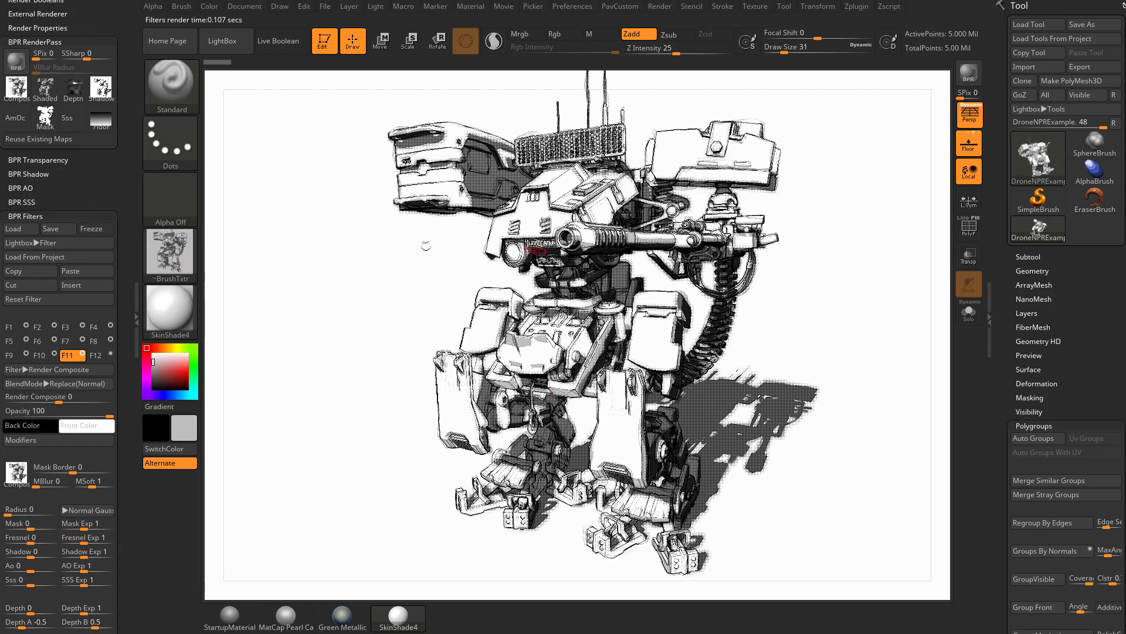
- Reposition the robot on the right half of the canvas at a new angle and render it with BPR
click(378, 286)
click(823, 326)
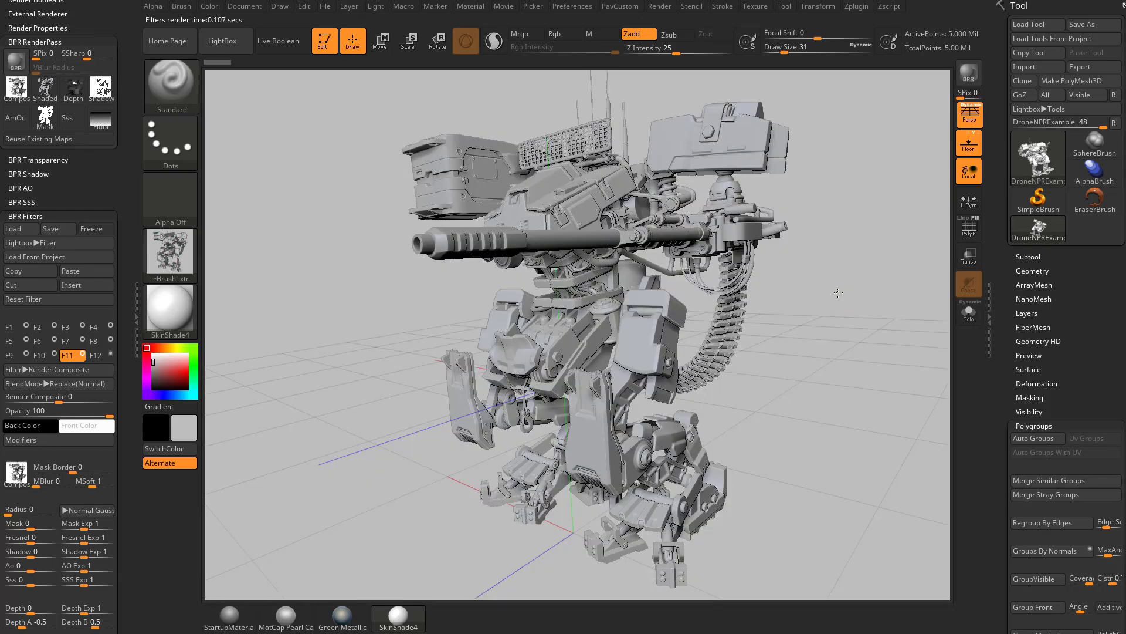
mouse_move(835, 294)
mouse_down()
mouse_move(922, 324)
mouse_move(874, 352)
mouse_move(868, 323)
mouse_up()
click(969, 72)
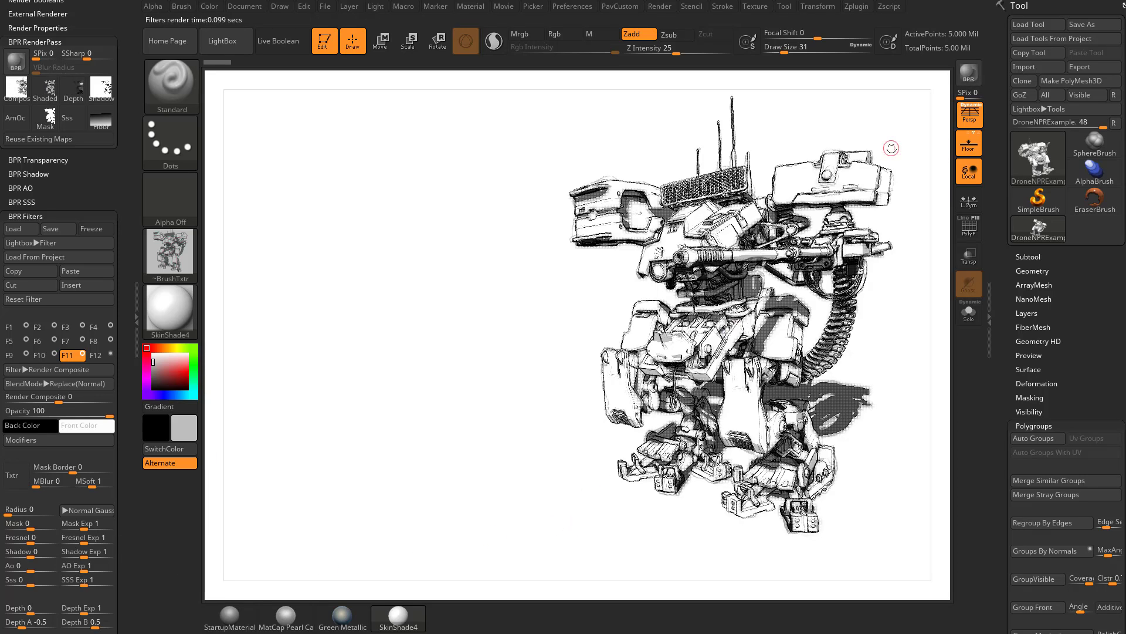
key(shift+r)
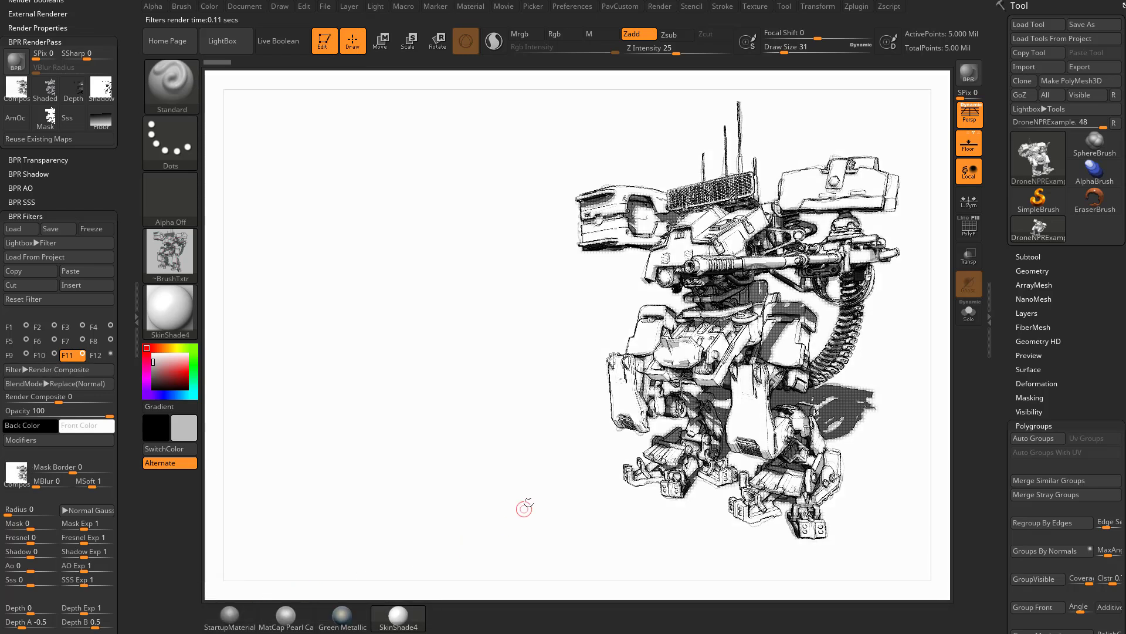
- Turn off perspective, place the robot in front view on the left half of the canvas, and render it with BPR
mouse_move(513, 498)
mouse_down()
mouse_move(493, 492)
mouse_move(519, 446)
mouse_up()
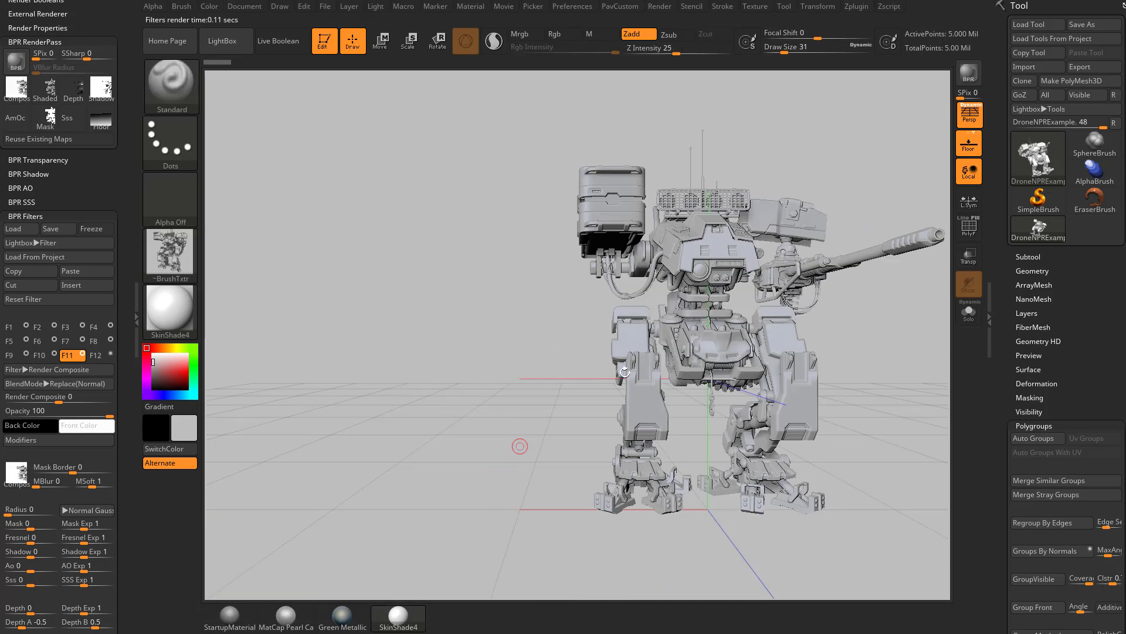
click(969, 120)
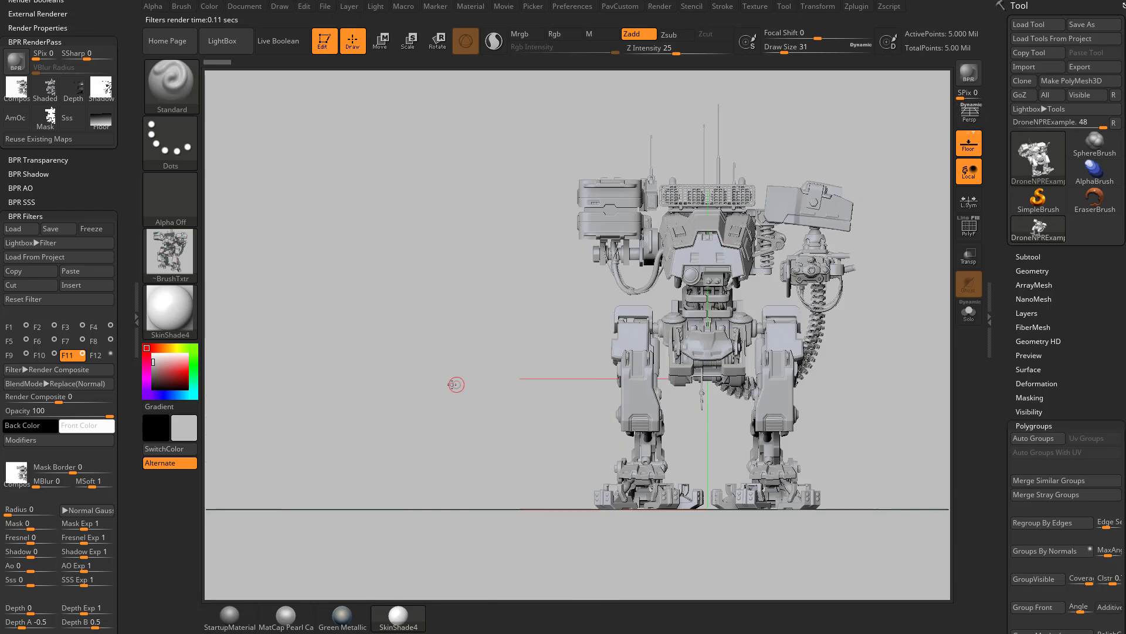
alt+drag(434, 384, 111, 389)
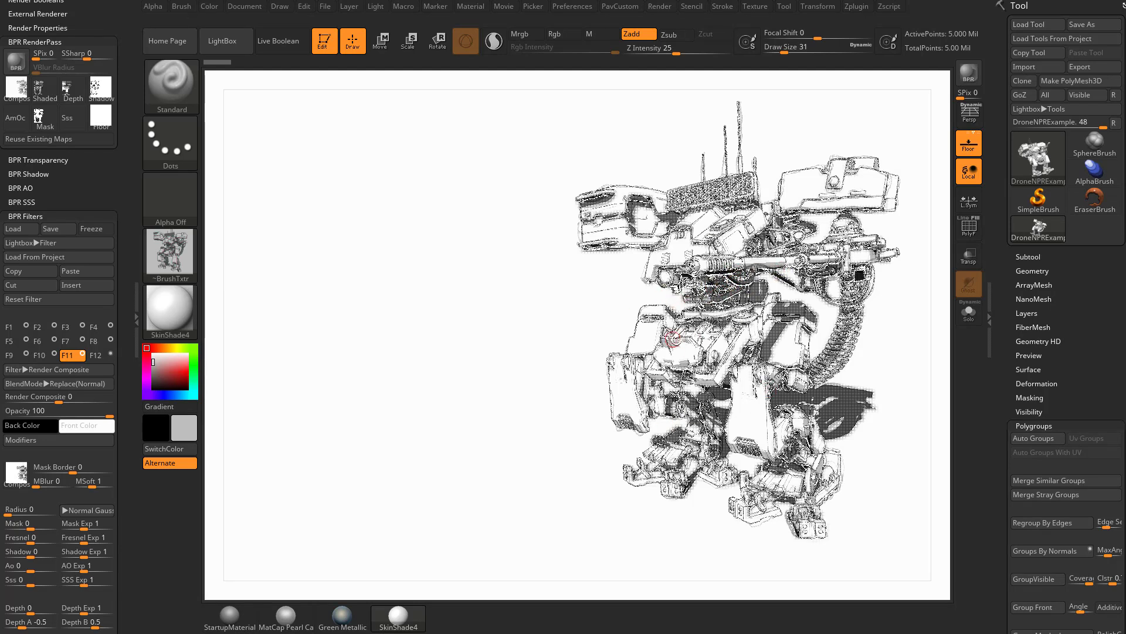
- Set the F11 Render Composite filter's Transparent Black modifier to 0 and its blend mode to Multiply
click(21, 439)
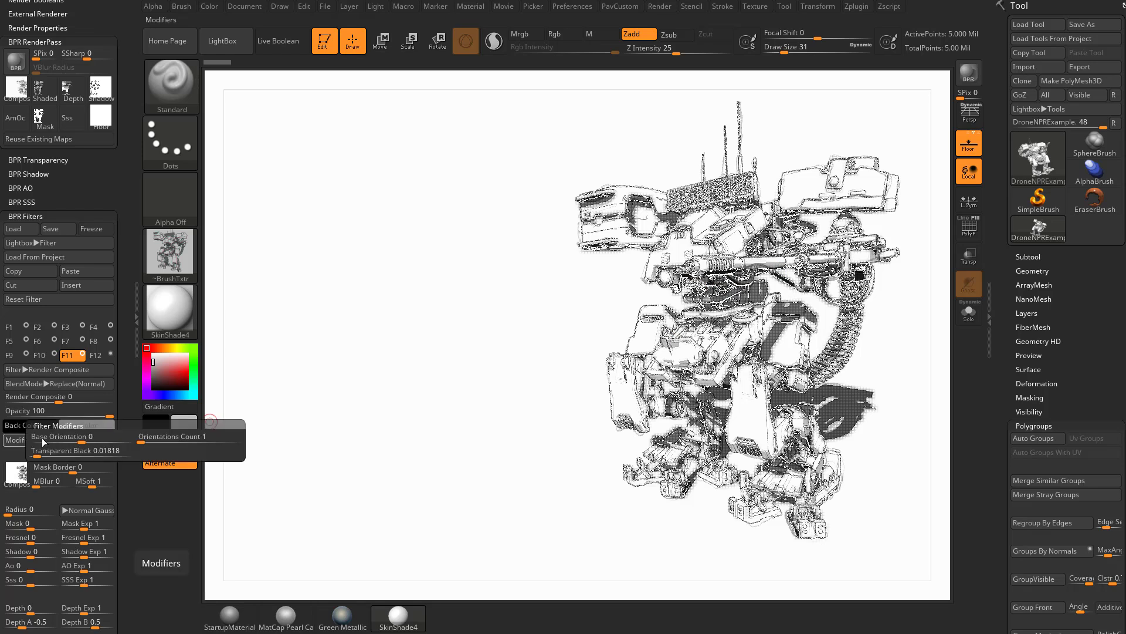
click(61, 455)
drag(39, 456, 30, 457)
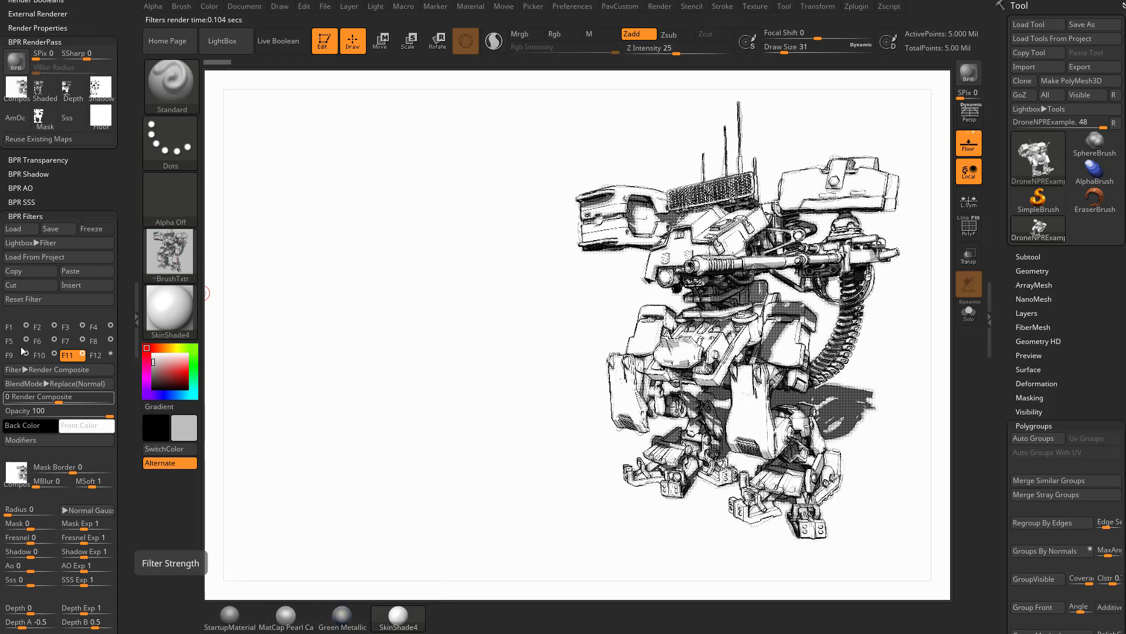
click(30, 382)
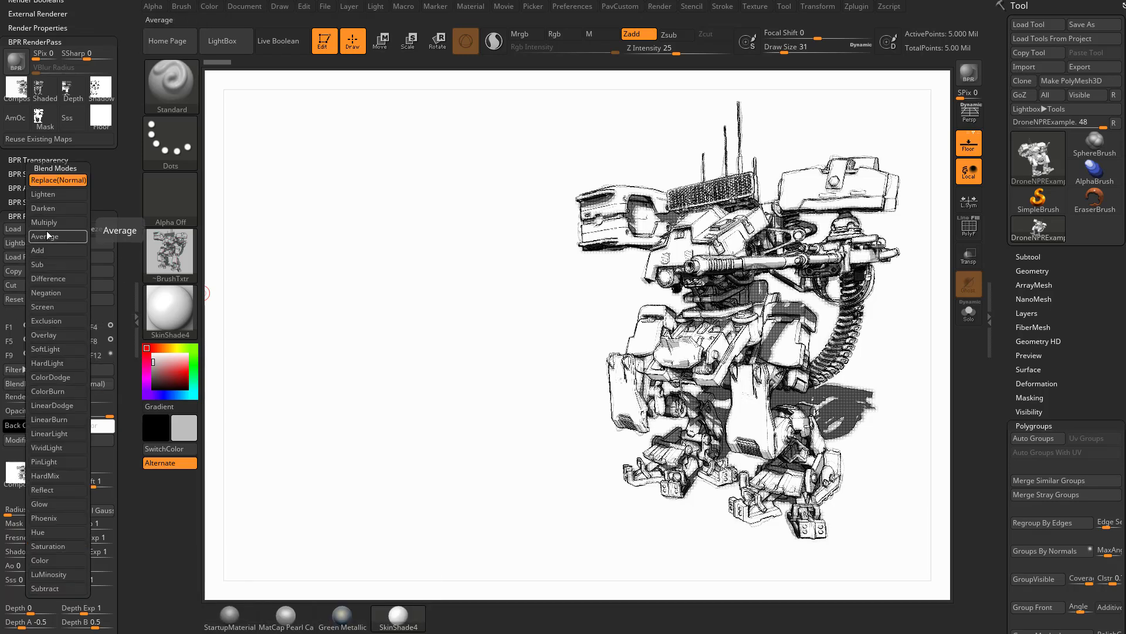
click(44, 222)
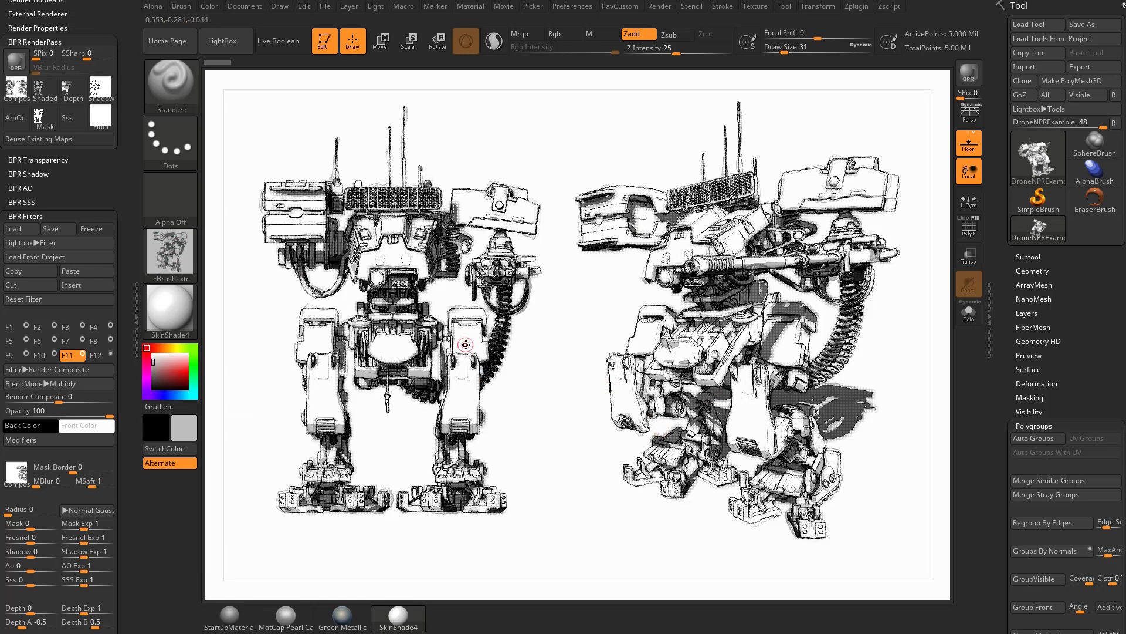
- Try Render Composite strength 24 with Base Orientation 25 and Orientations Count 61, and return the strength to 0
click(77, 440)
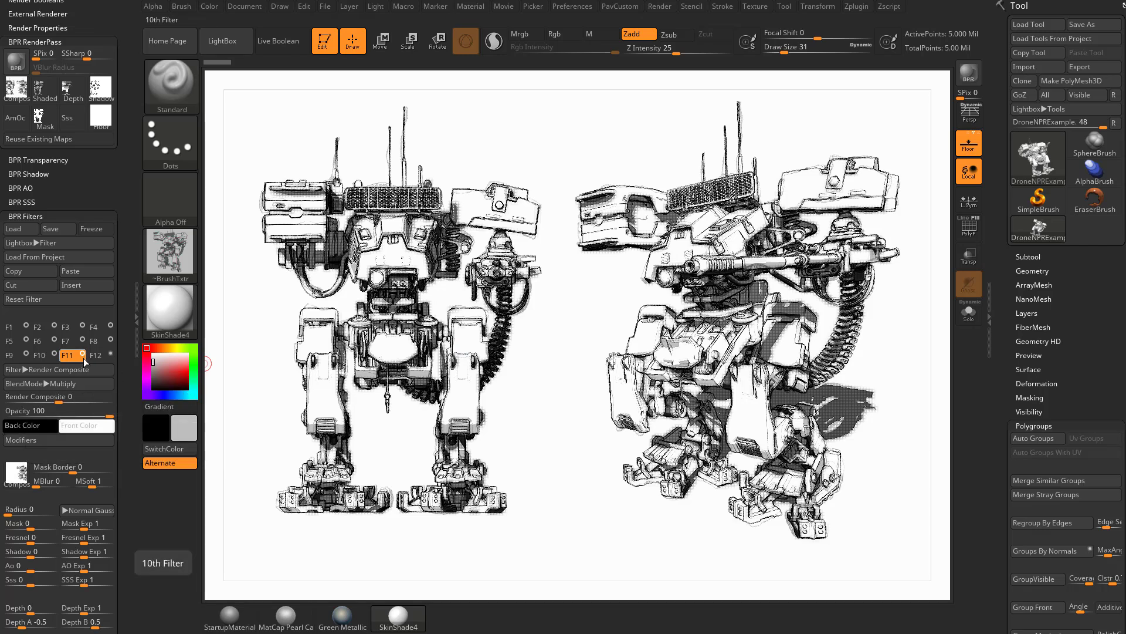
drag(59, 398, 71, 398)
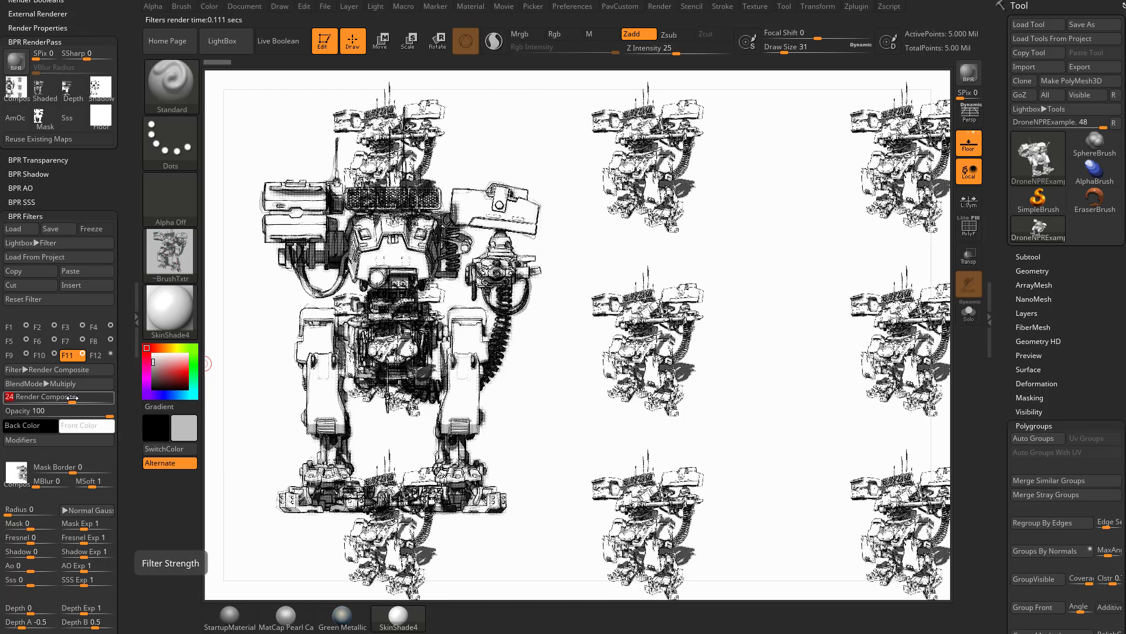
click(50, 446)
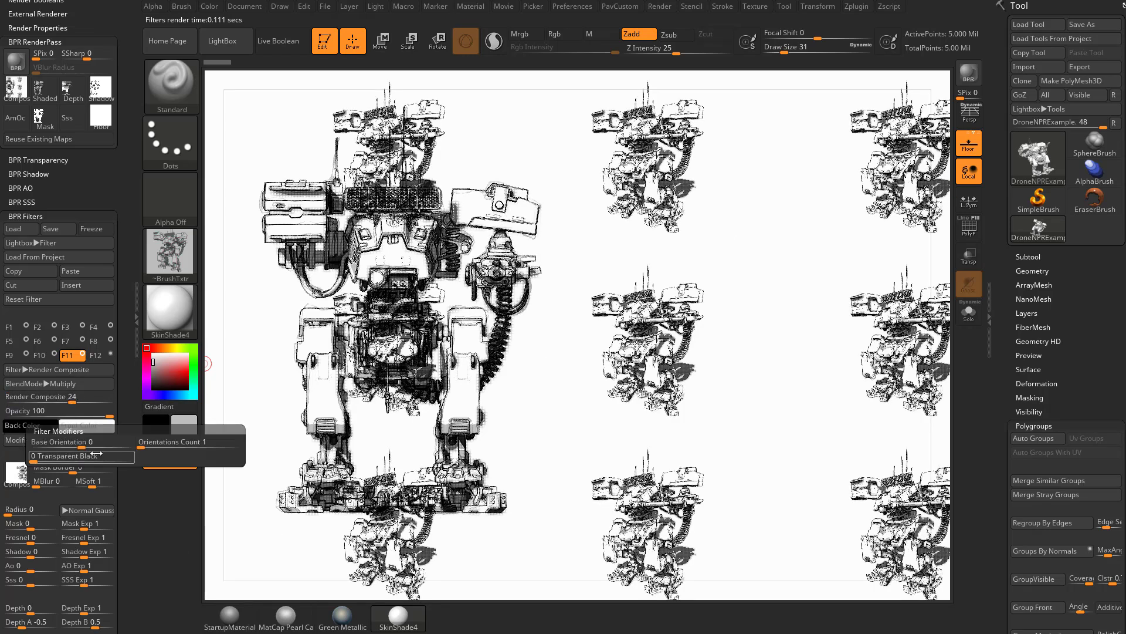
drag(90, 442, 163, 446)
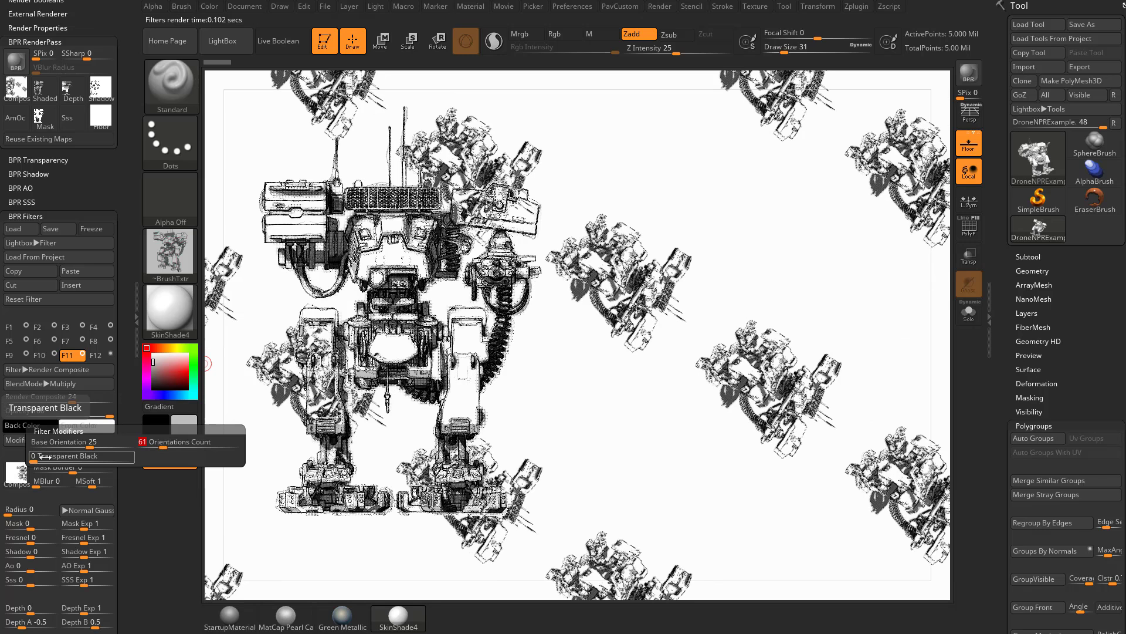
drag(59, 457, 18, 459)
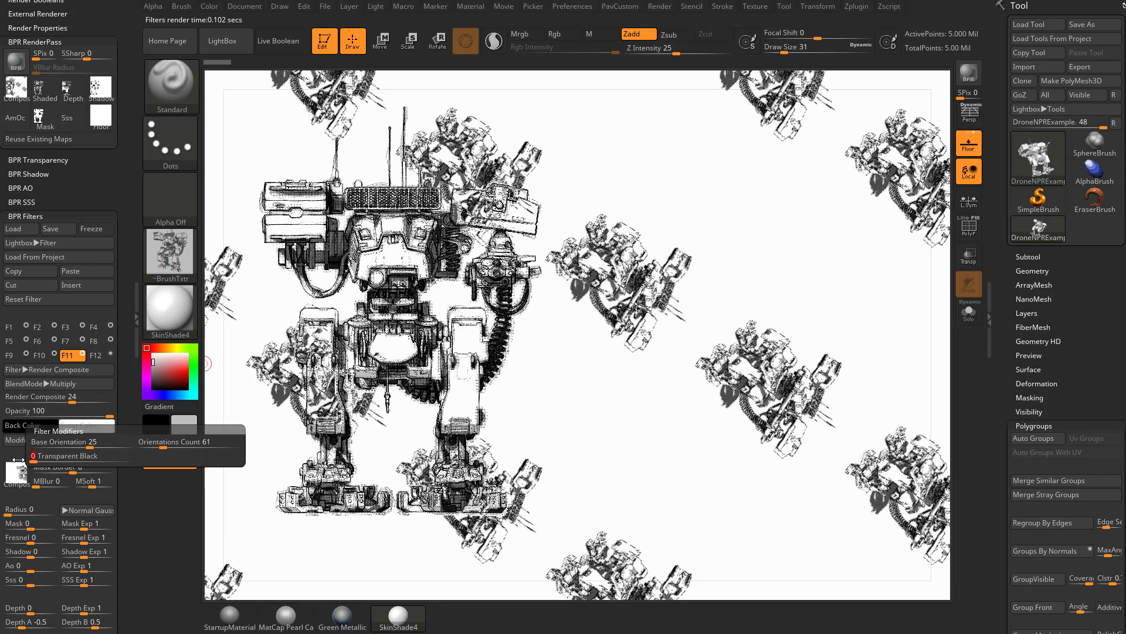
mouse_move(88, 442)
mouse_down()
mouse_move(32, 448)
mouse_move(82, 447)
mouse_up()
drag(71, 400, 58, 399)
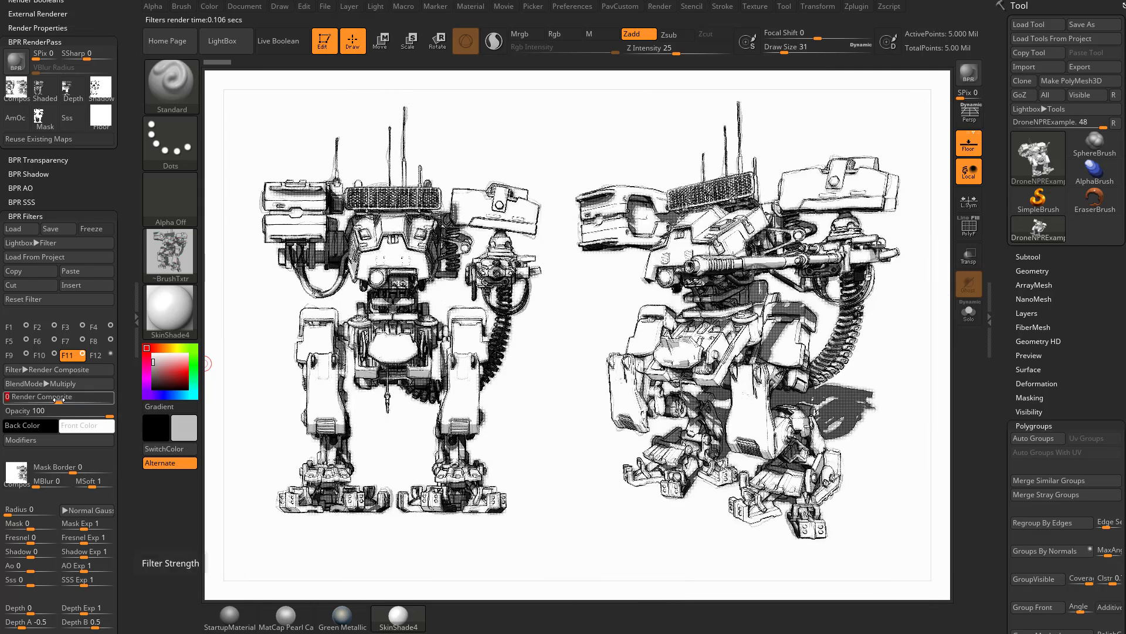